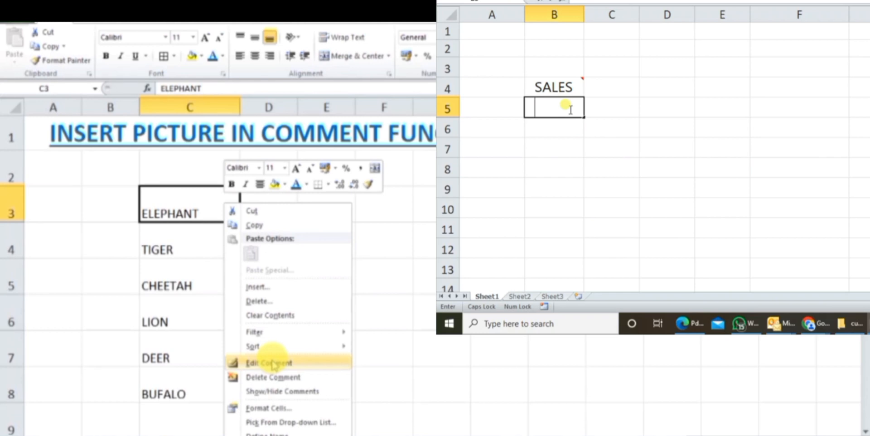
- Enter SALARY in cell B5 below SALES and insert a comment on that cell
click(274, 364)
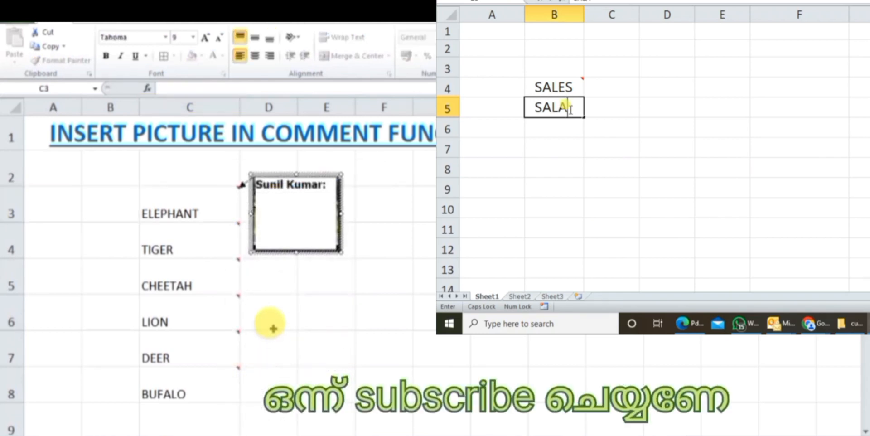
click(607, 148)
right_click(577, 108)
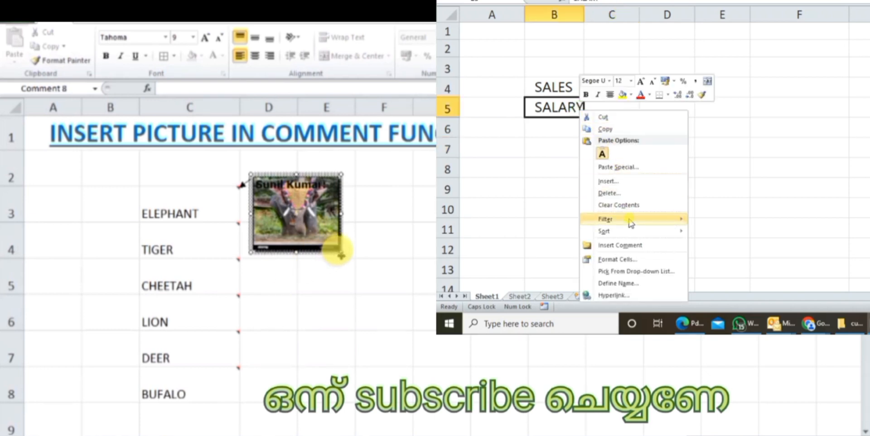
click(638, 246)
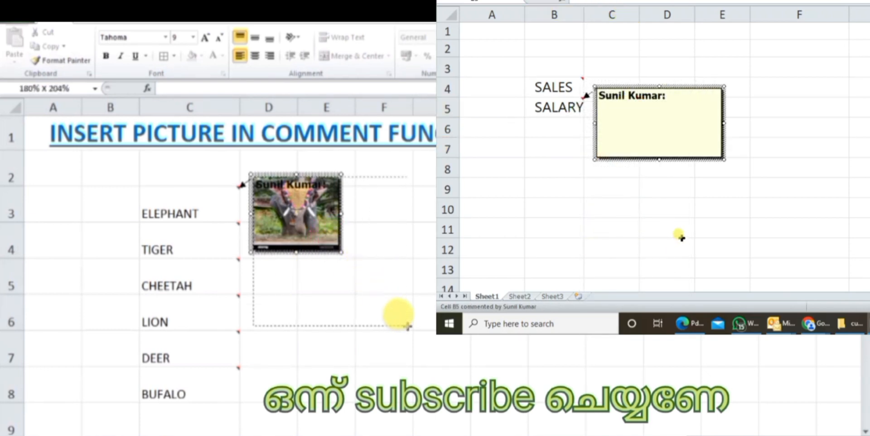
text(DIREC)
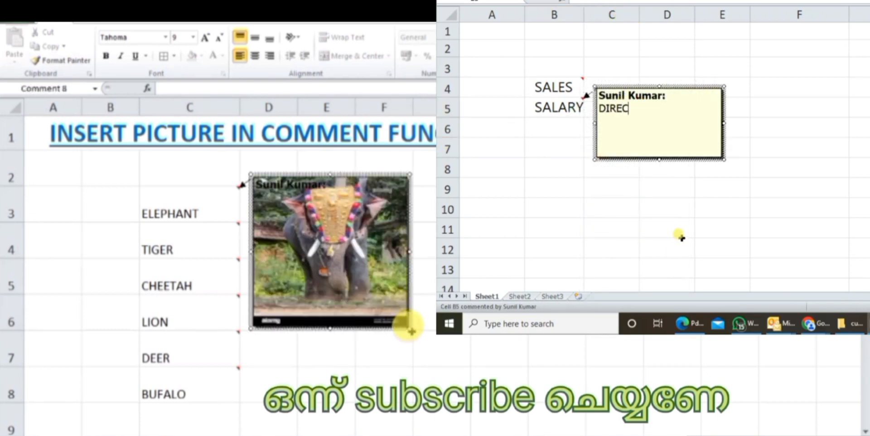
text(T)
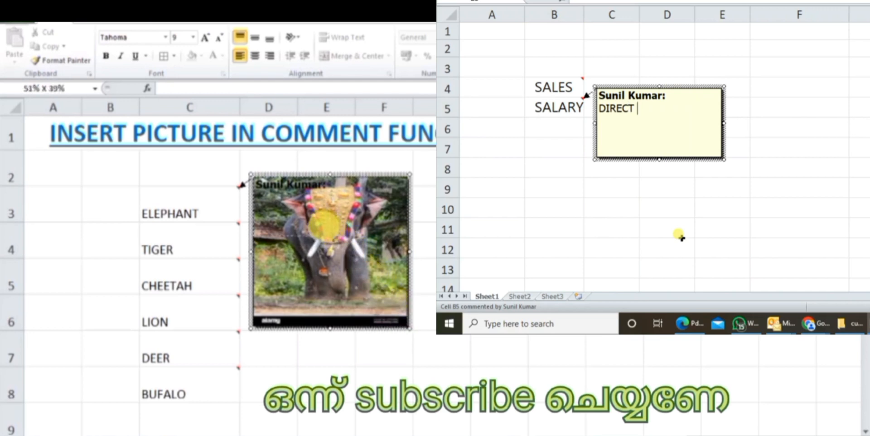
key(BackSpace)
key(BackSpace)
key(BackSpace)
key(BackSpace)
key(BackSpace)
key(BackSpace)
key(BackSpace)
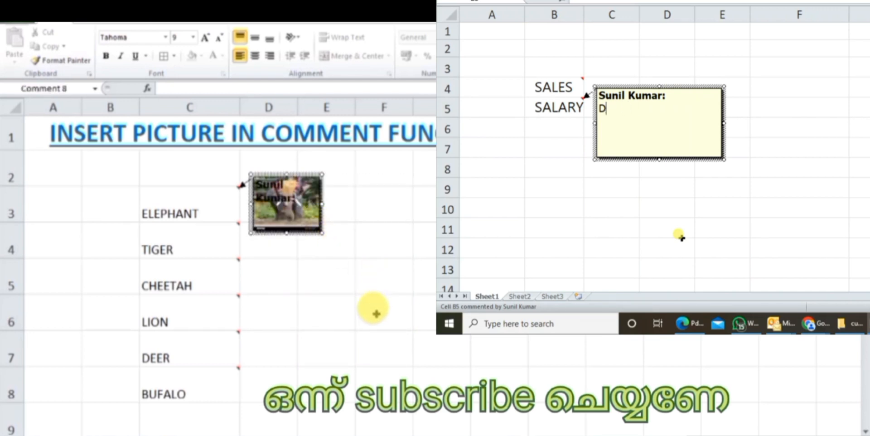
- Write INDIRECT EXP as the text of the SALARY cell's comment and finish editing it
text(INDIRE)
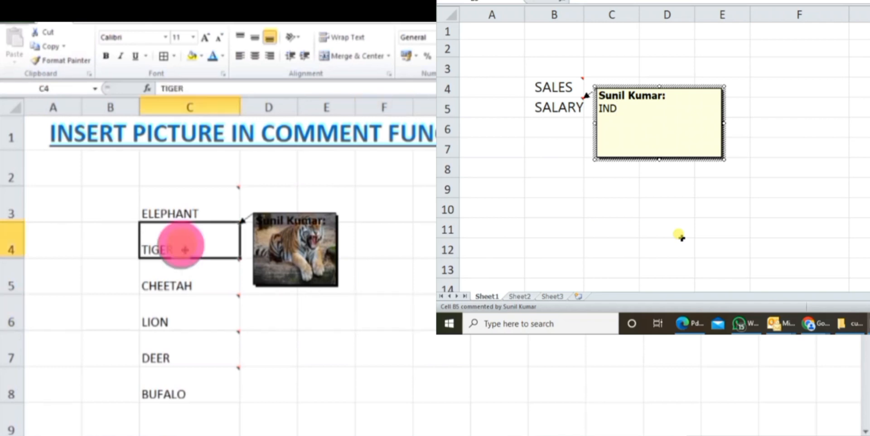
text(CT EXP)
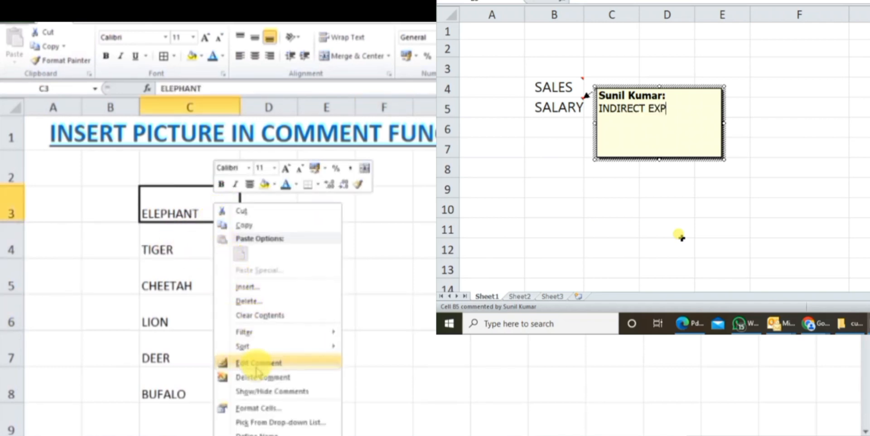
click(720, 228)
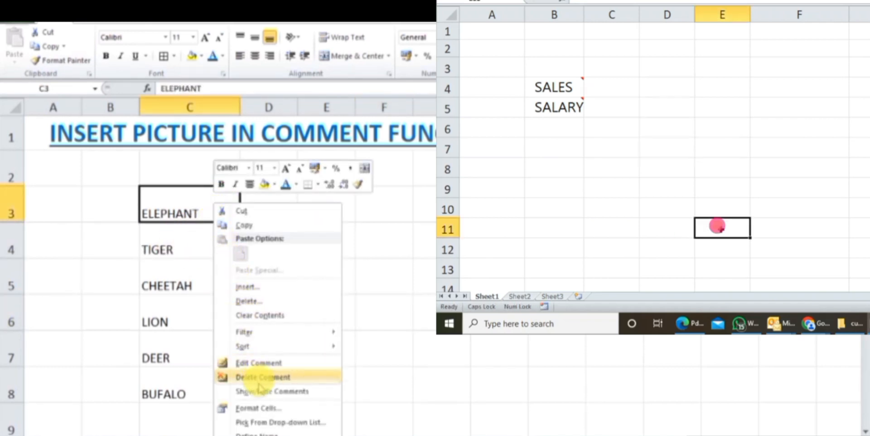
click(576, 105)
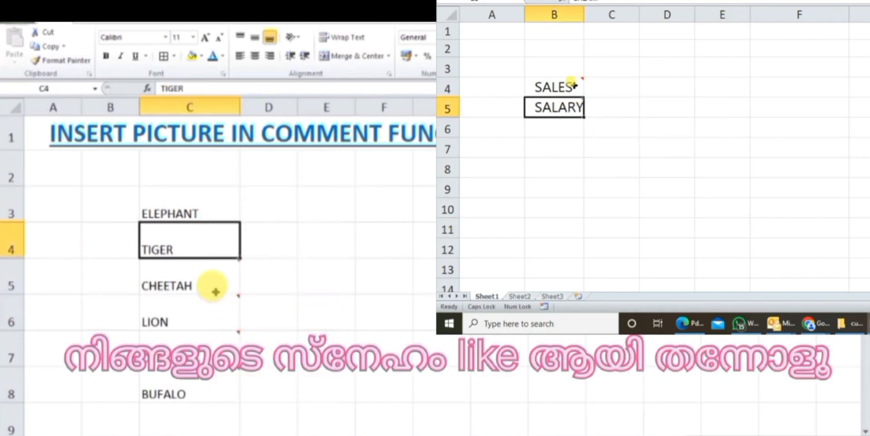
mouse_move(571, 85)
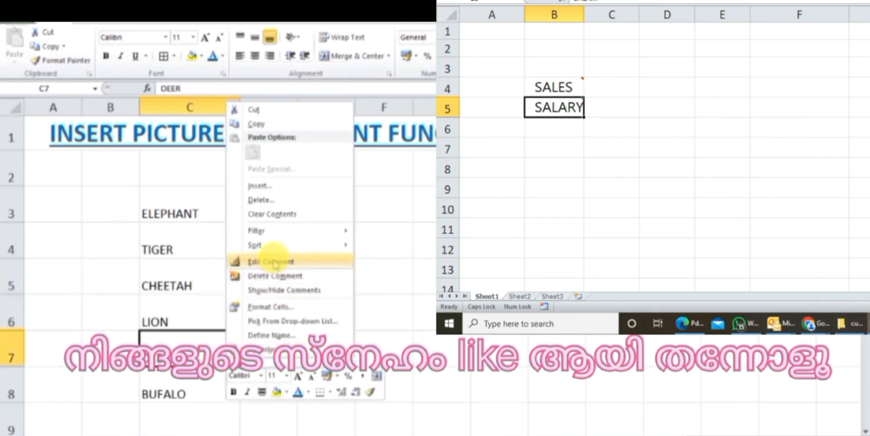
- Delete the existing comments from the DEER and BUFALO cells, C7 and C8
click(274, 277)
click(222, 385)
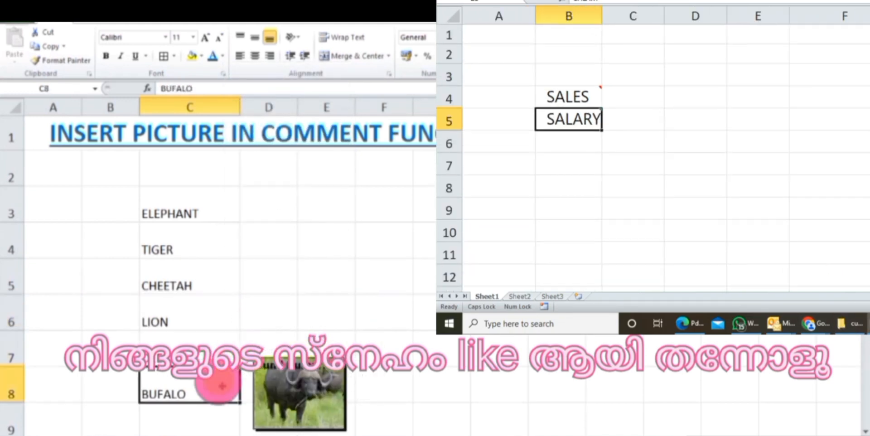
right_click(222, 385)
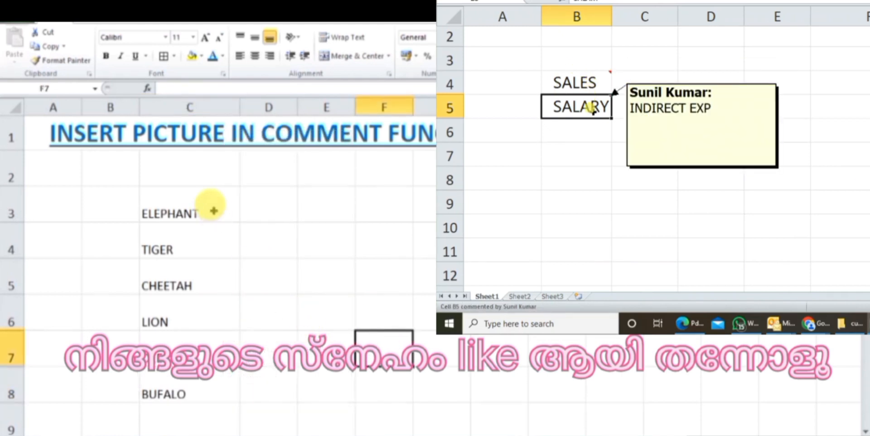
click(589, 132)
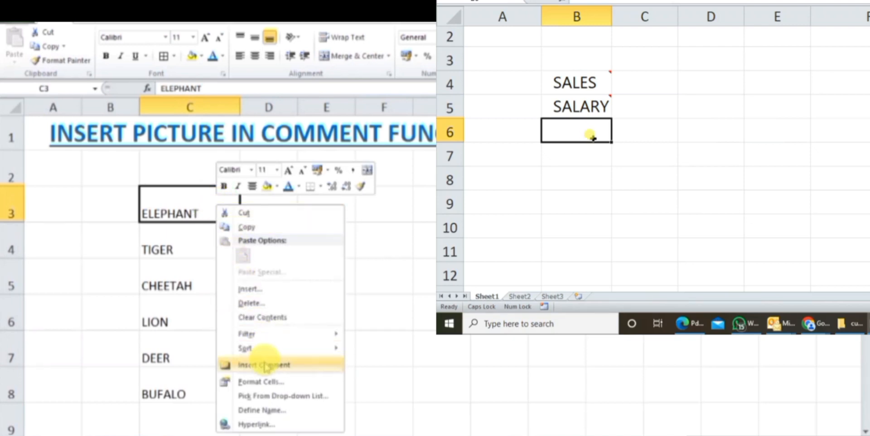
- Insert a comment on the ELEPHANT cell C3 and open the picture file selection for its fill effect
click(266, 365)
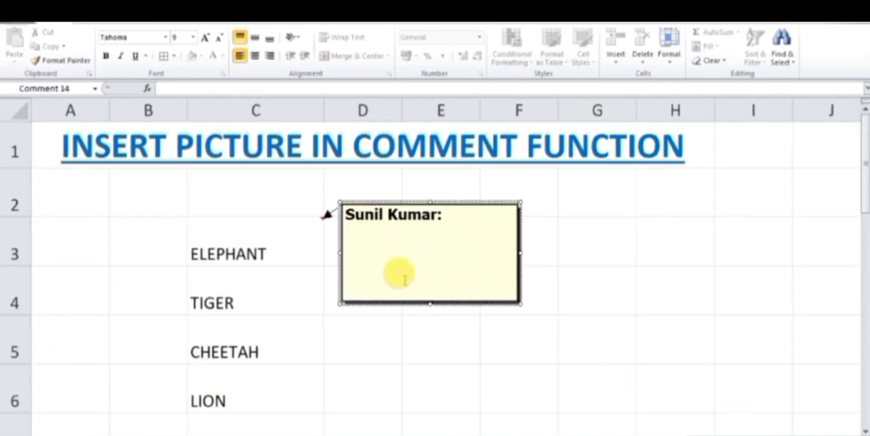
right_click(343, 262)
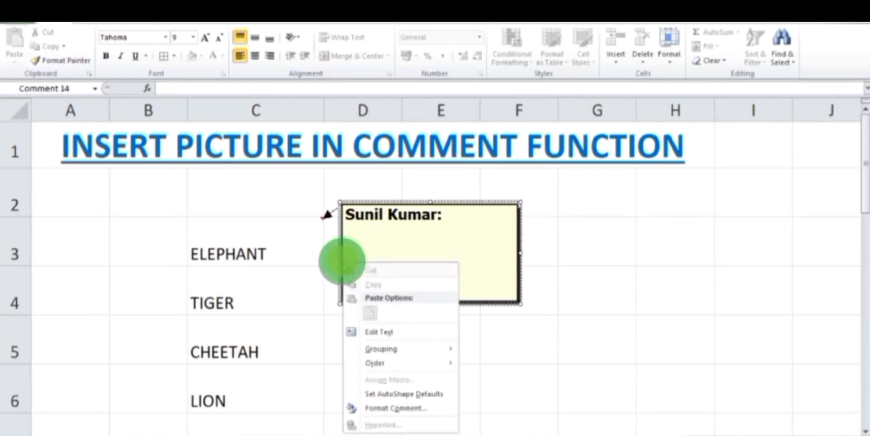
click(383, 409)
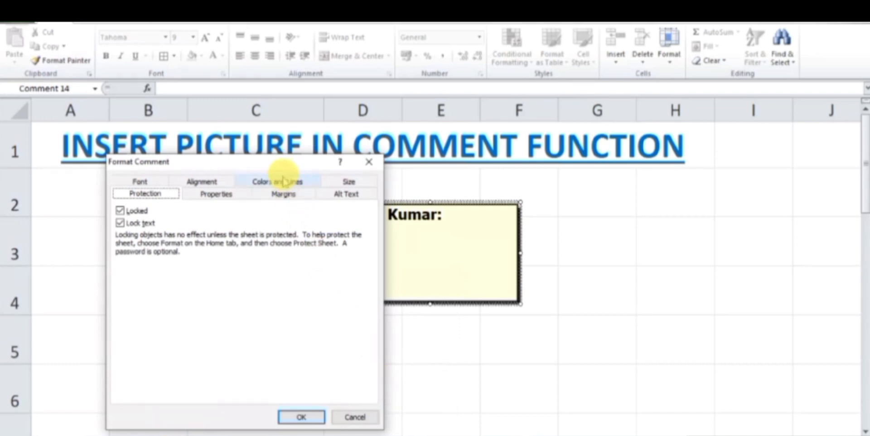
click(282, 181)
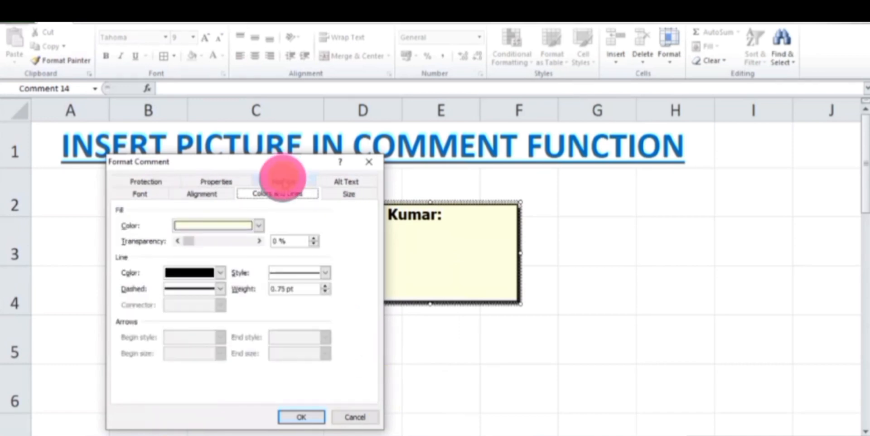
click(258, 226)
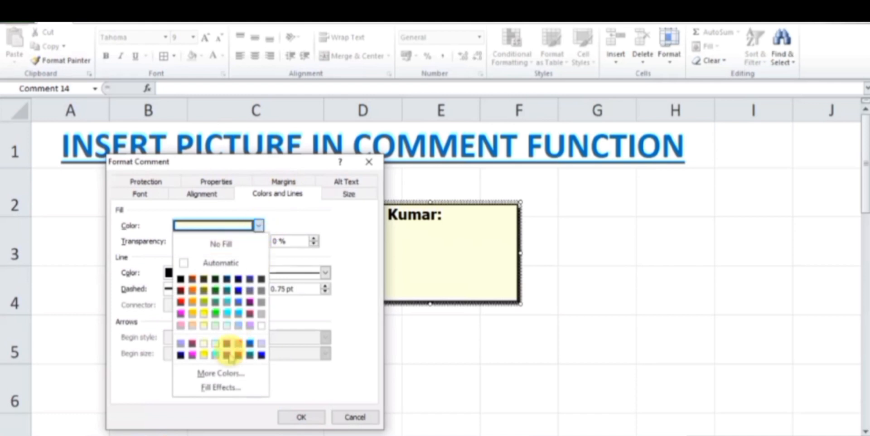
click(219, 388)
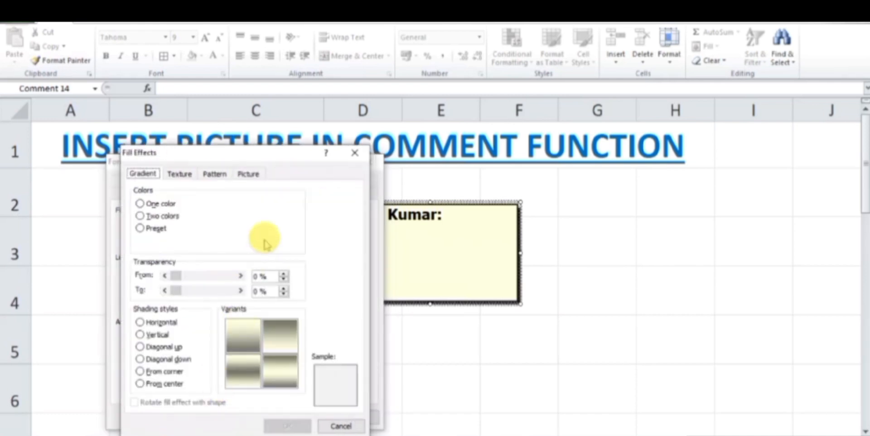
click(248, 174)
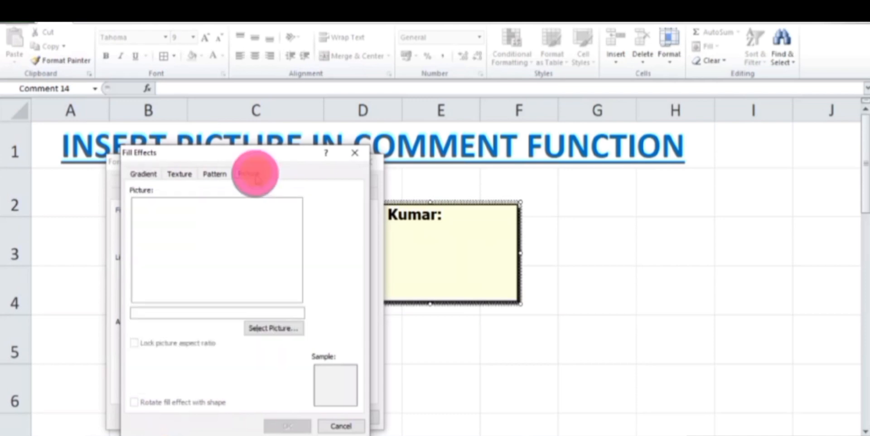
click(278, 327)
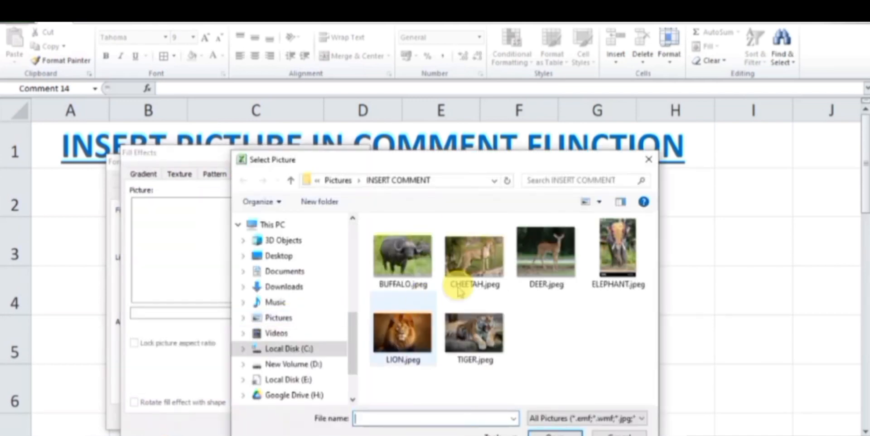
- Fill the ELEPHANT comment with the picture ELEPHANT.jpeg and narrow its box to about half the width
click(618, 240)
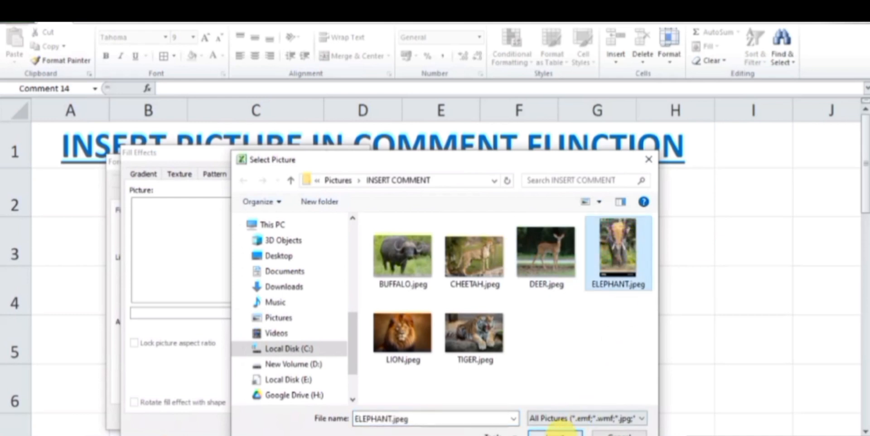
click(555, 433)
click(287, 426)
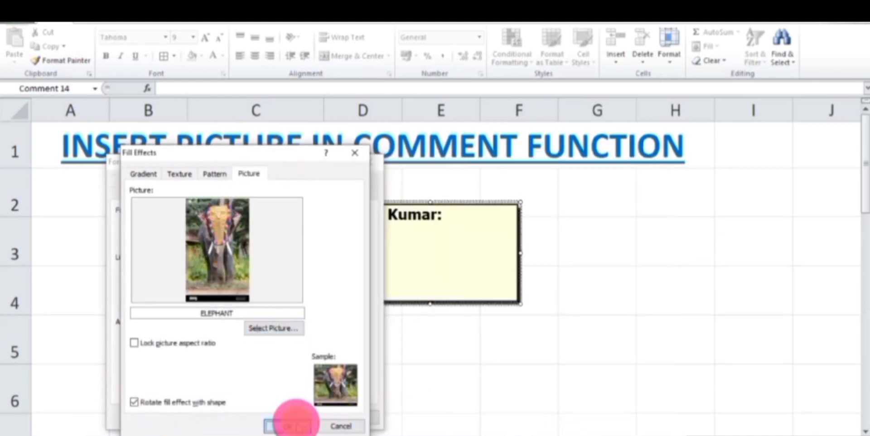
click(297, 414)
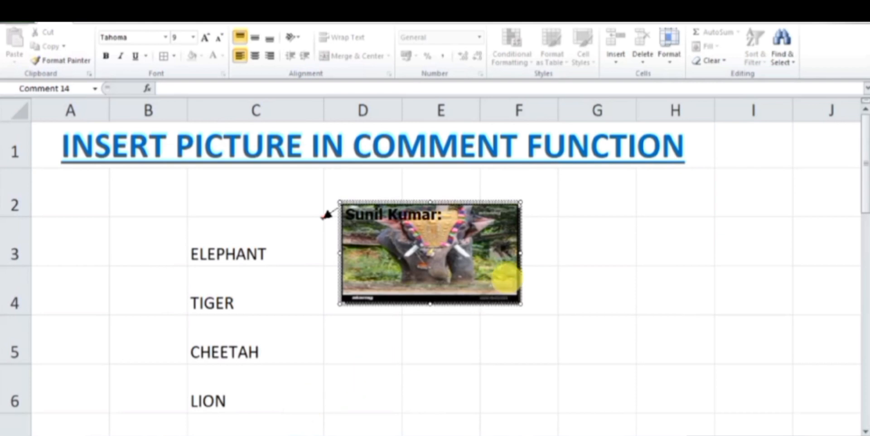
drag(520, 252, 427, 252)
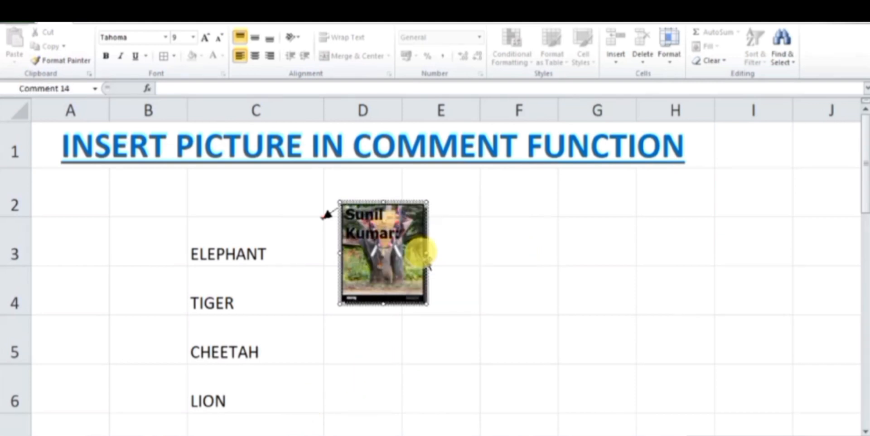
click(377, 342)
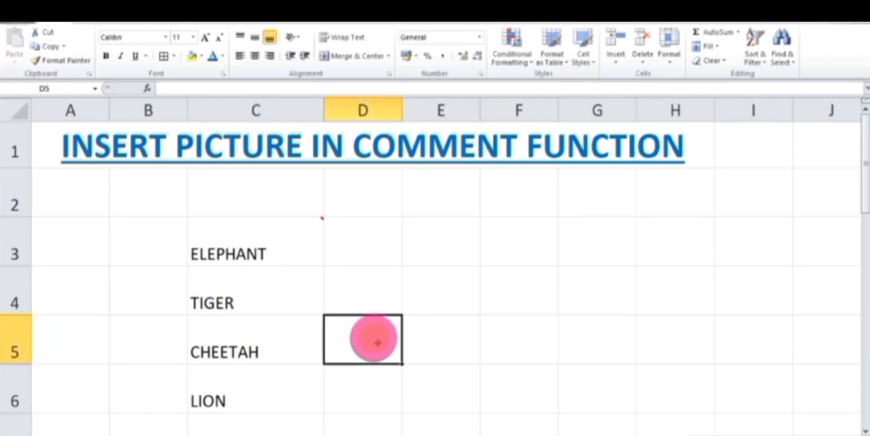
- Insert a comment on the TIGER cell C4
click(283, 290)
right_click(283, 290)
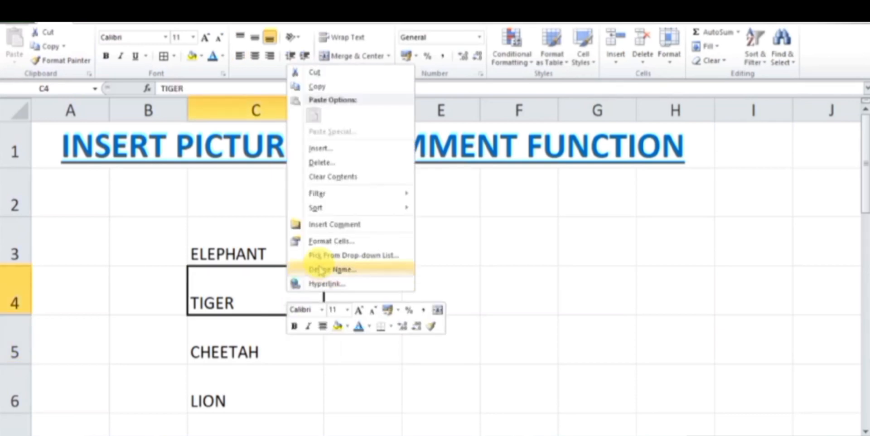
click(341, 225)
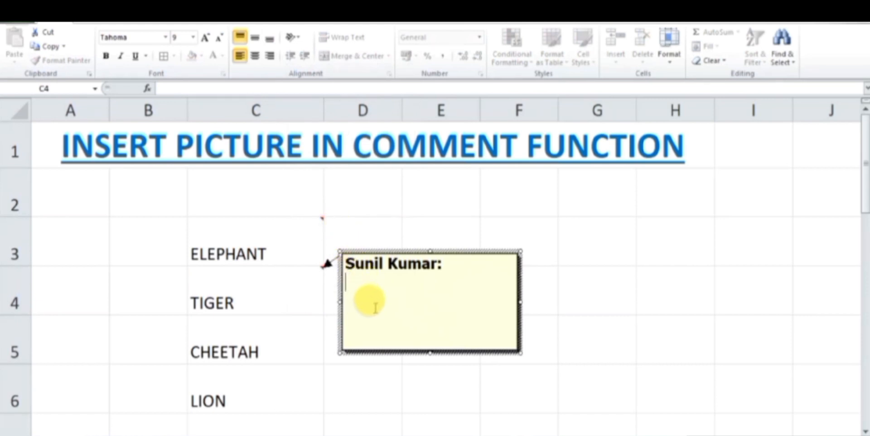
- Fill the TIGER comment with the picture TIGER.jpeg and narrow its box to about half the width
right_click(370, 250)
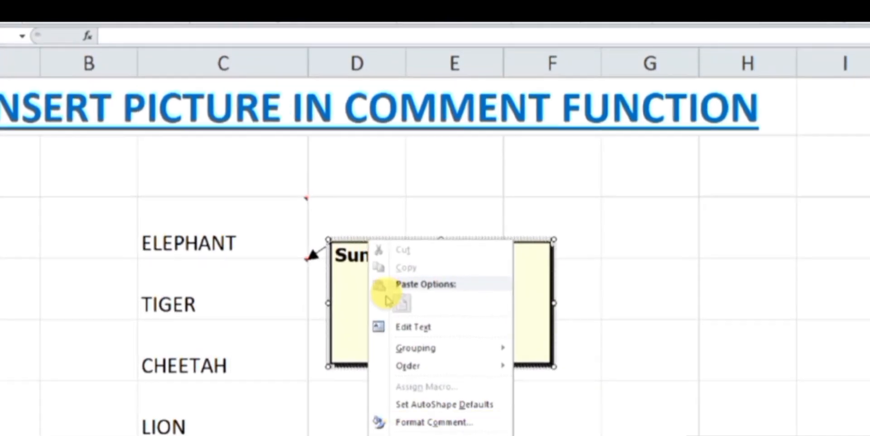
click(446, 422)
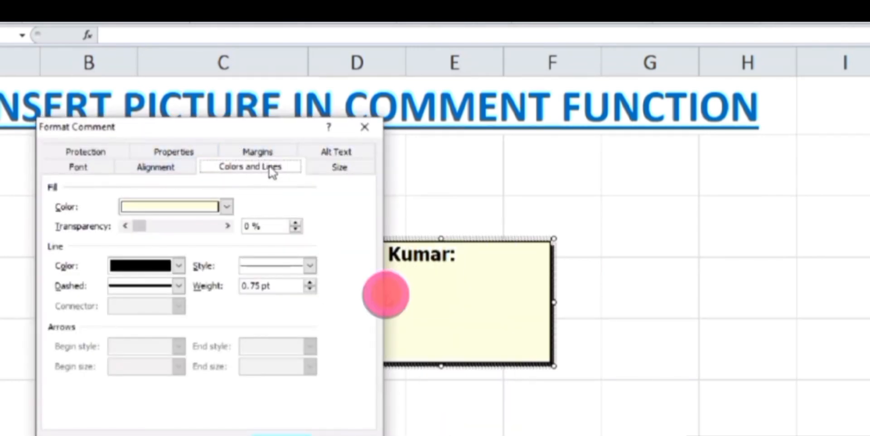
click(226, 207)
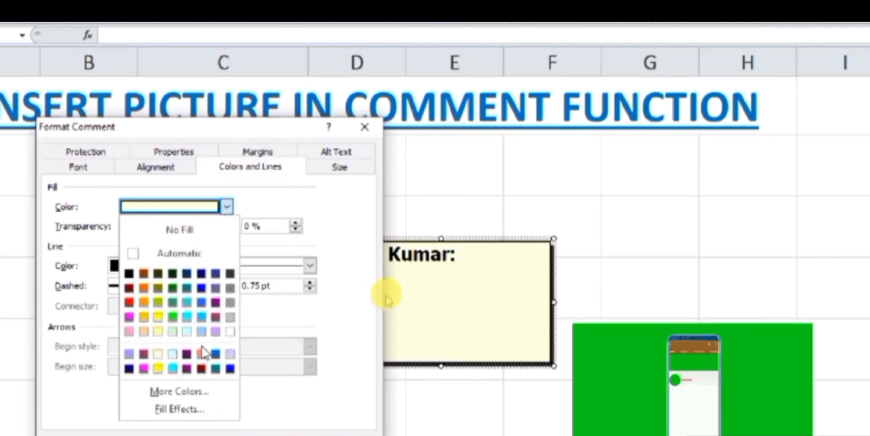
click(187, 410)
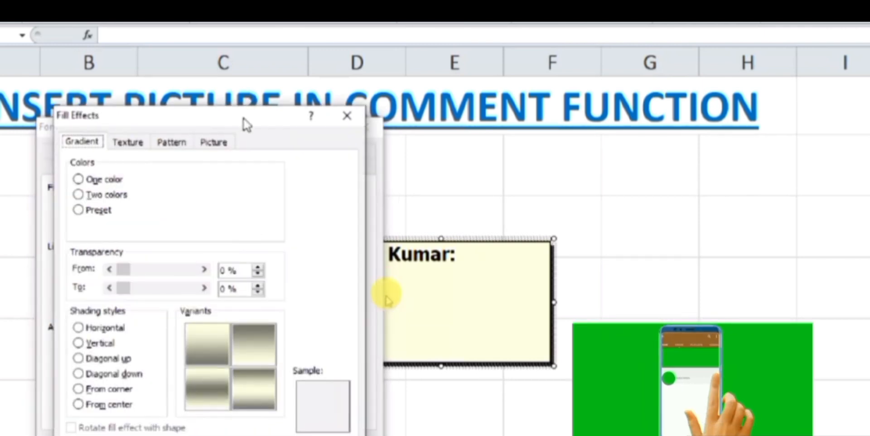
drag(243, 118, 246, 79)
click(228, 108)
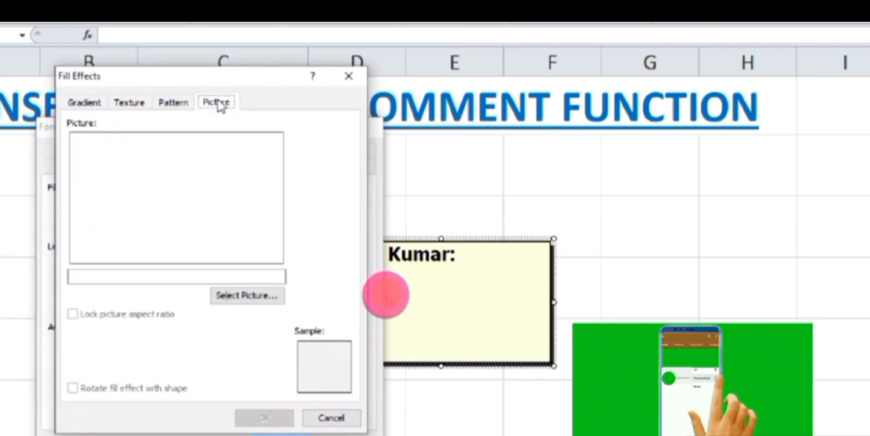
click(249, 296)
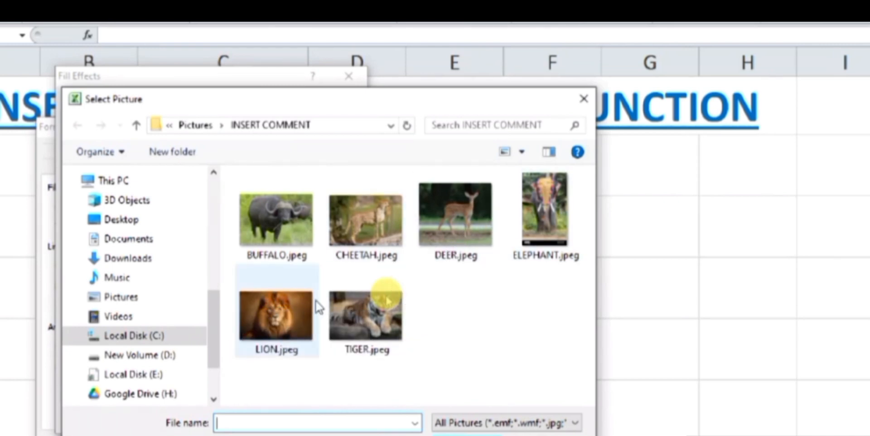
click(370, 317)
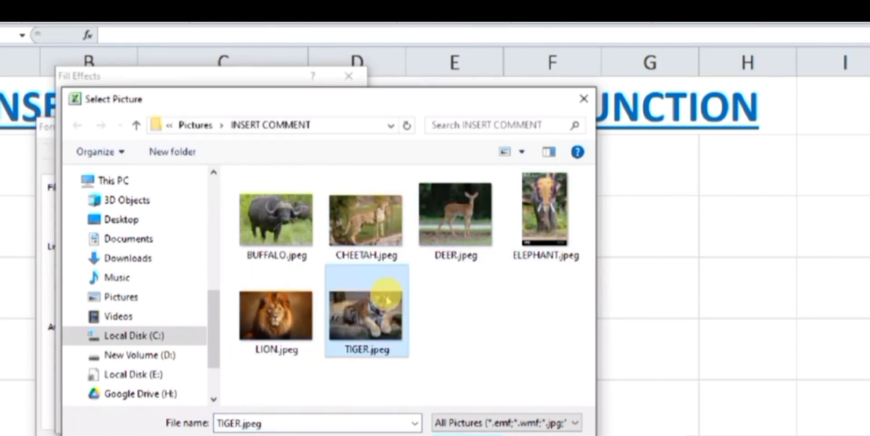
double_click(389, 301)
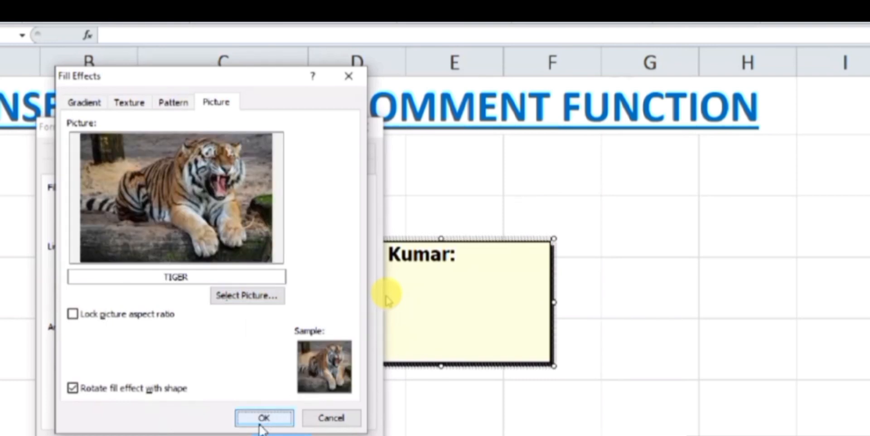
click(265, 418)
key(Return)
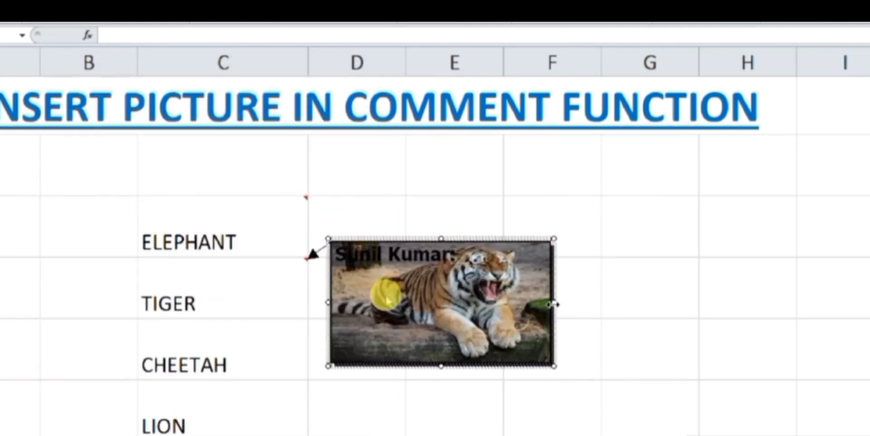
drag(554, 304, 435, 310)
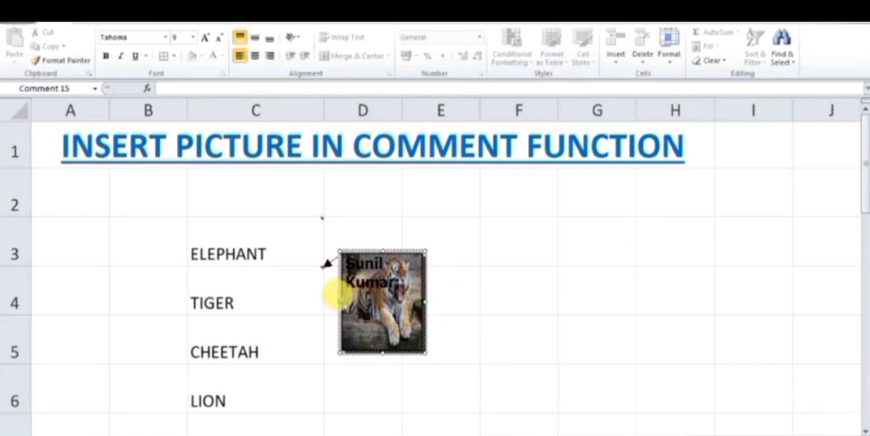
- Insert a comment on the CHEETAH cell C5
click(292, 308)
click(299, 336)
right_click(299, 337)
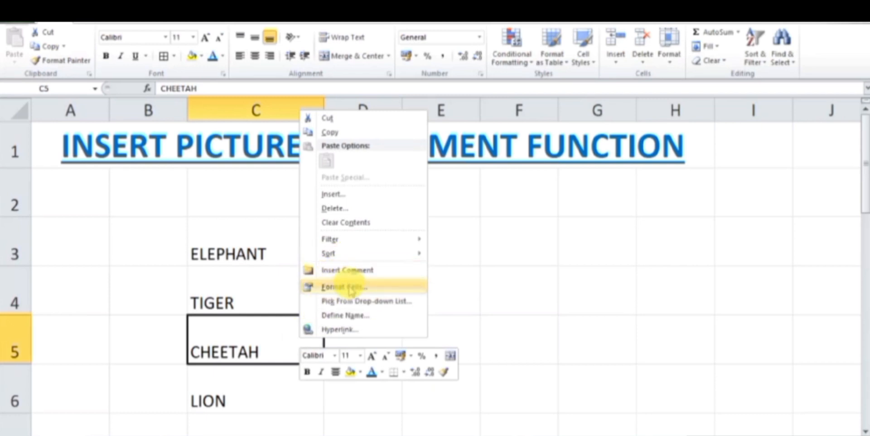
click(348, 270)
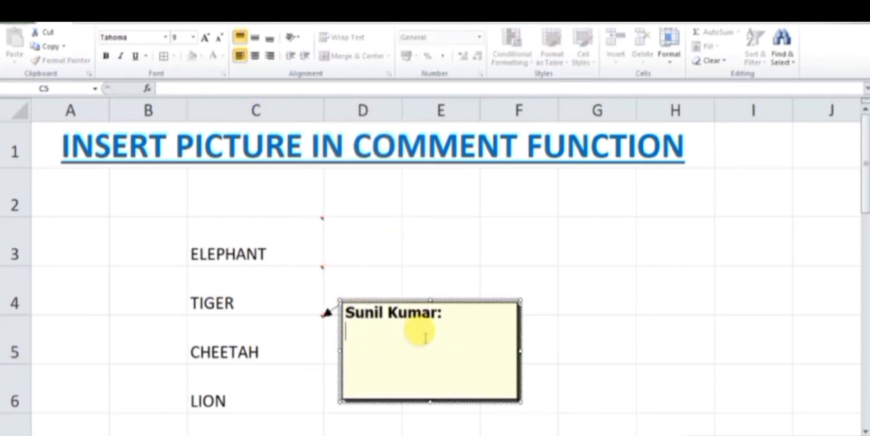
- Fill the CHEETAH comment with the picture CHEETAH.jpeg from the INSERT COMMENT folder
right_click(414, 299)
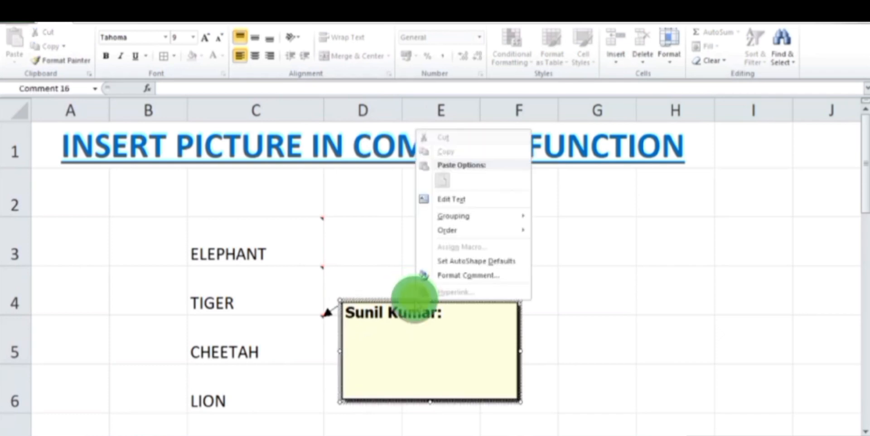
click(455, 277)
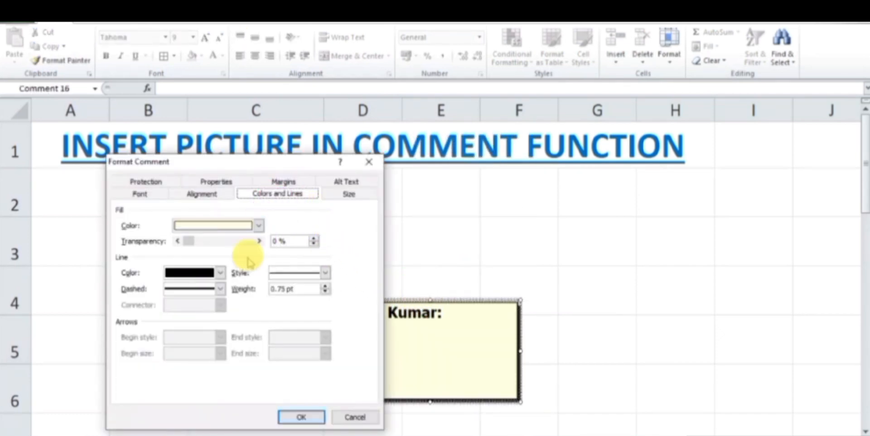
click(257, 225)
click(216, 385)
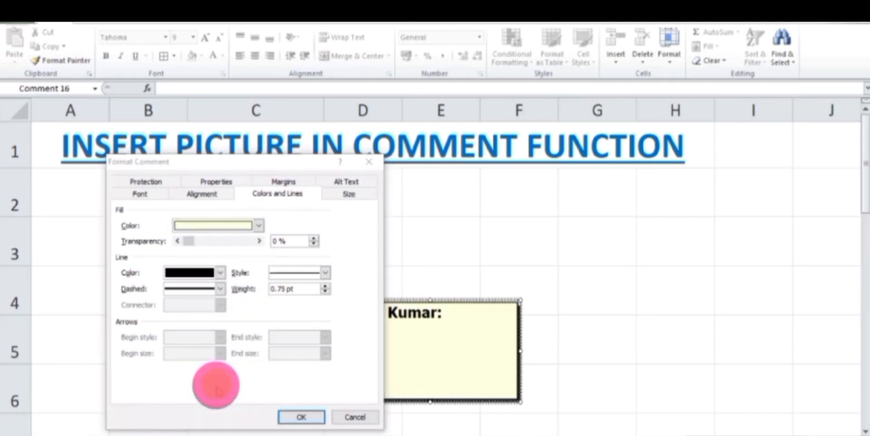
click(249, 174)
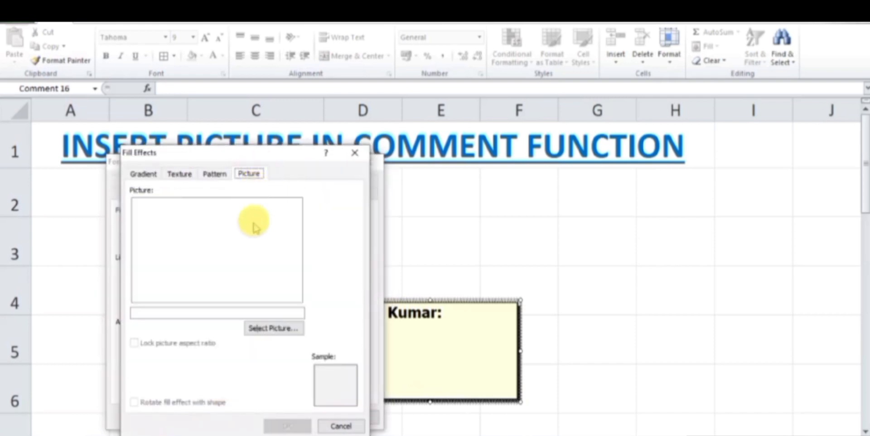
click(271, 327)
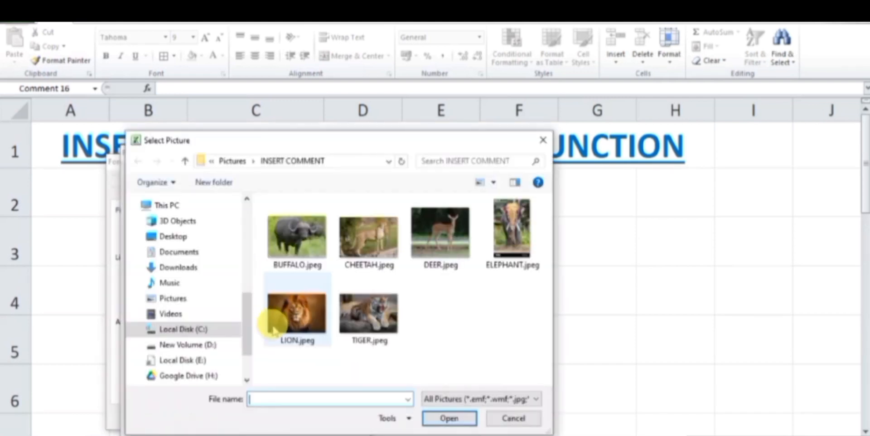
click(380, 265)
click(447, 417)
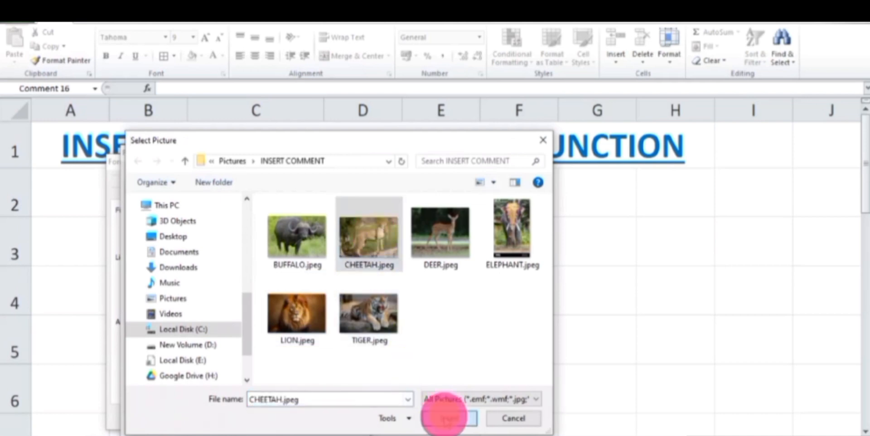
click(288, 421)
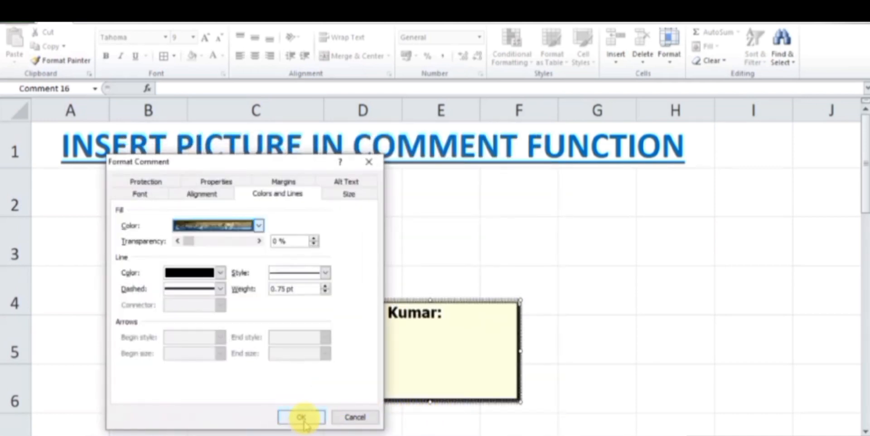
click(302, 418)
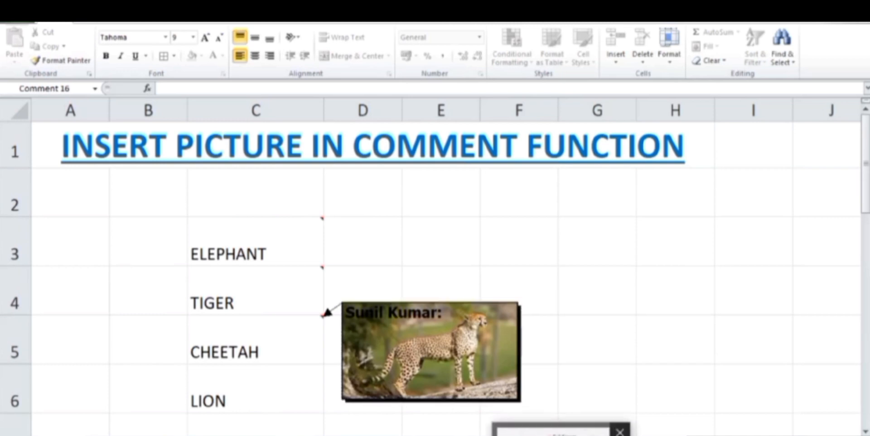
click(745, 361)
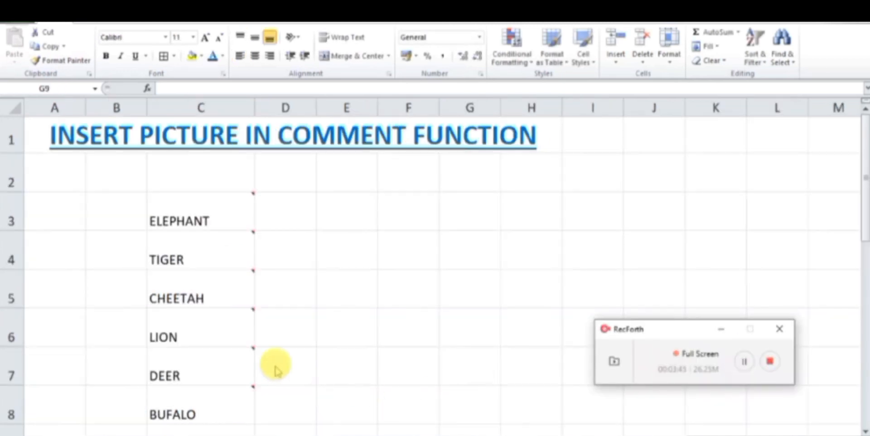
- Check the picture comments on the TIGER, CHEETAH, LION, DEER and BUFALO cells, C4 to C8, one after another
double_click(192, 217)
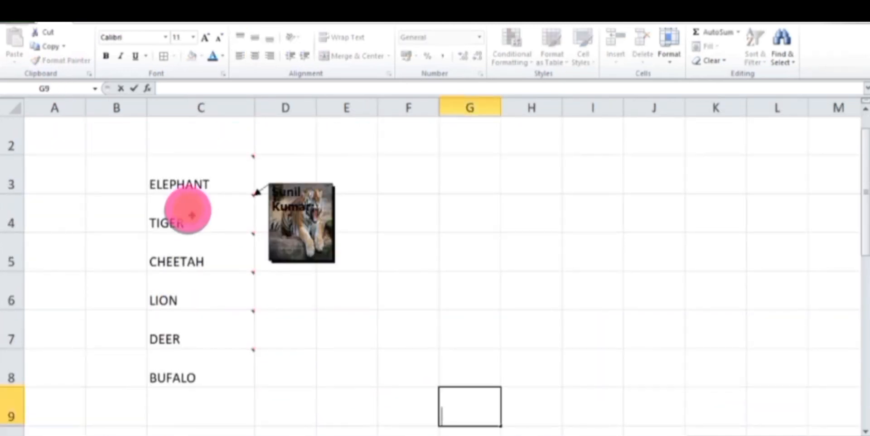
click(193, 217)
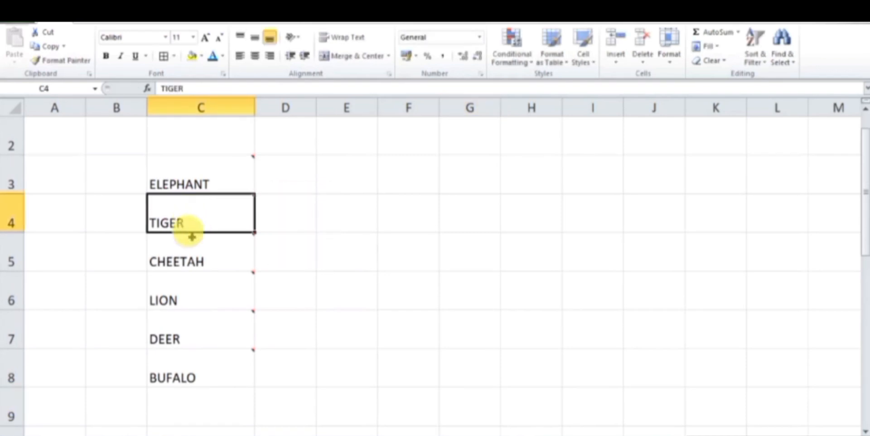
click(189, 258)
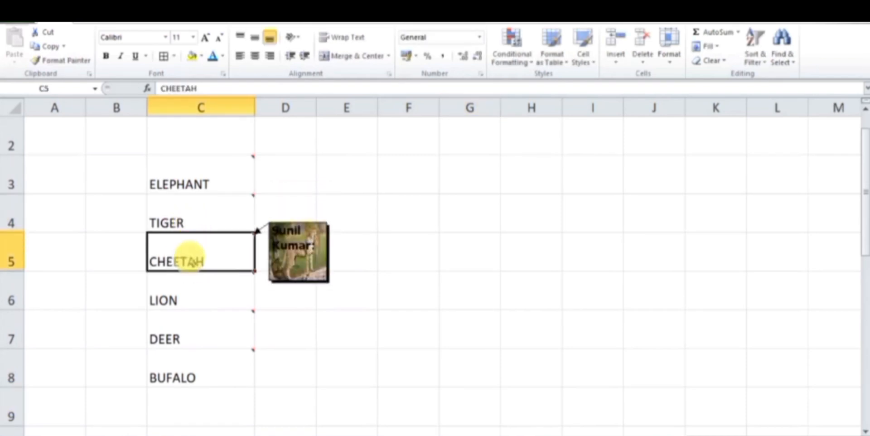
click(192, 290)
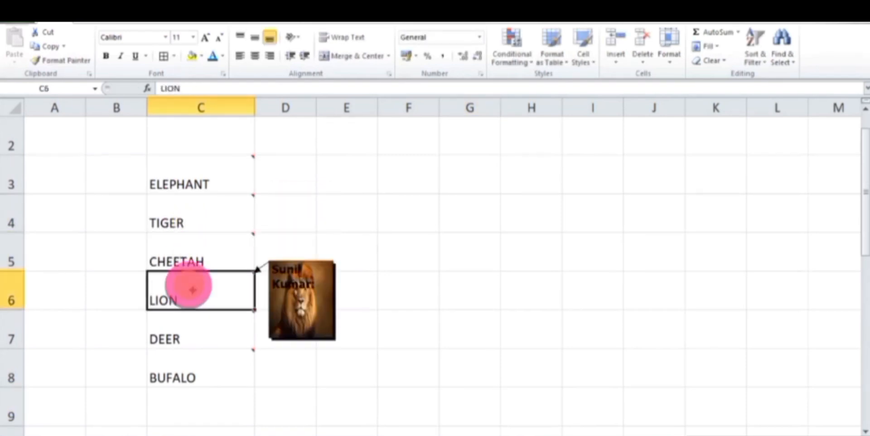
click(185, 333)
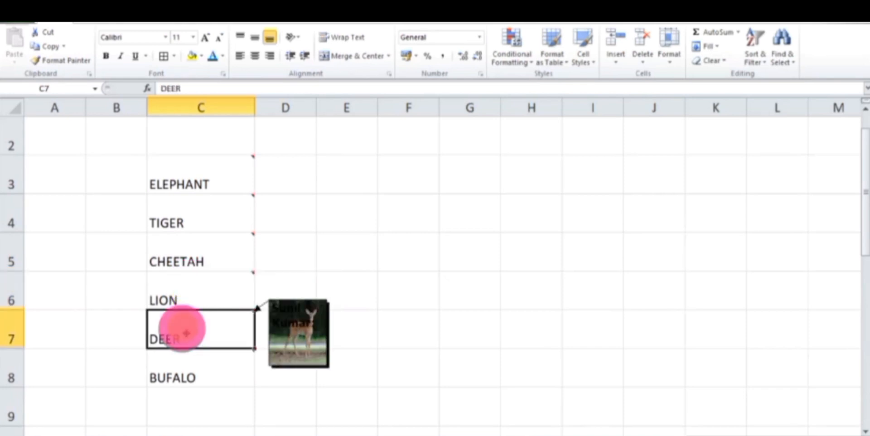
click(182, 370)
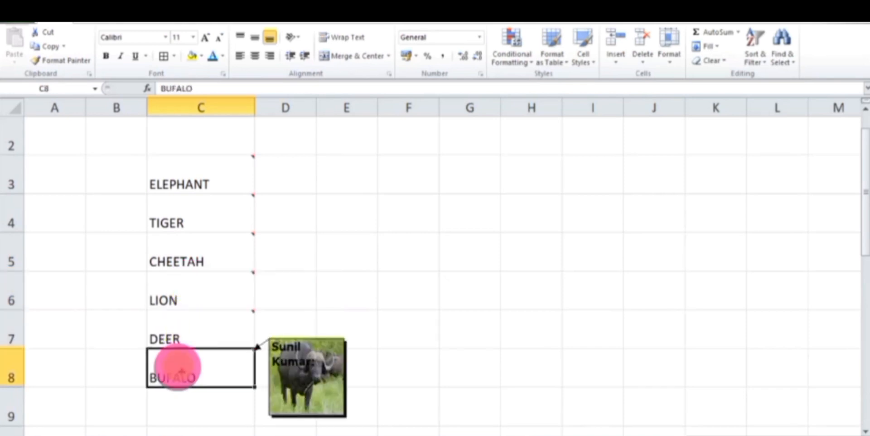
scroll(173, 349, up, 1)
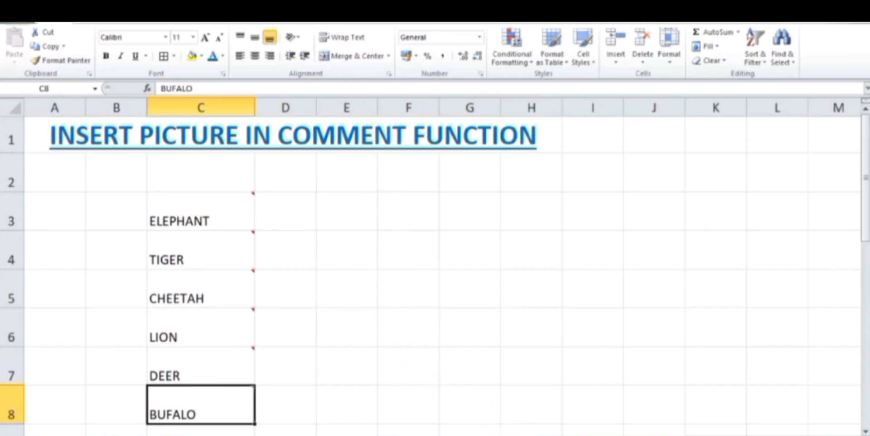
click(563, 435)
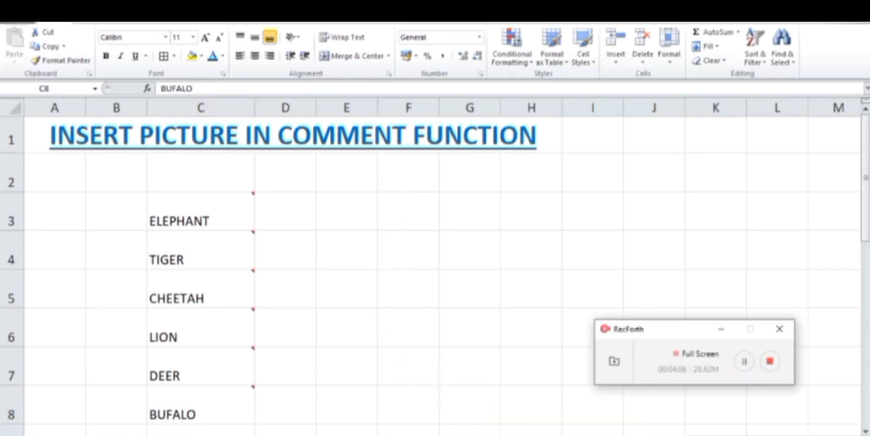
click(772, 361)
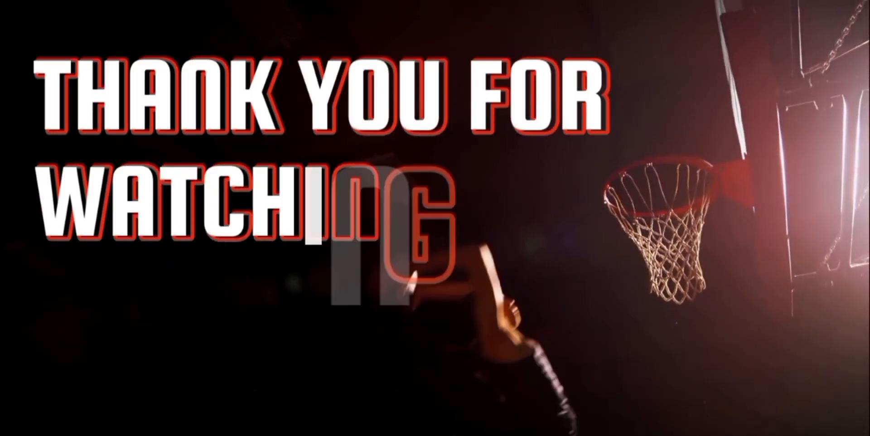